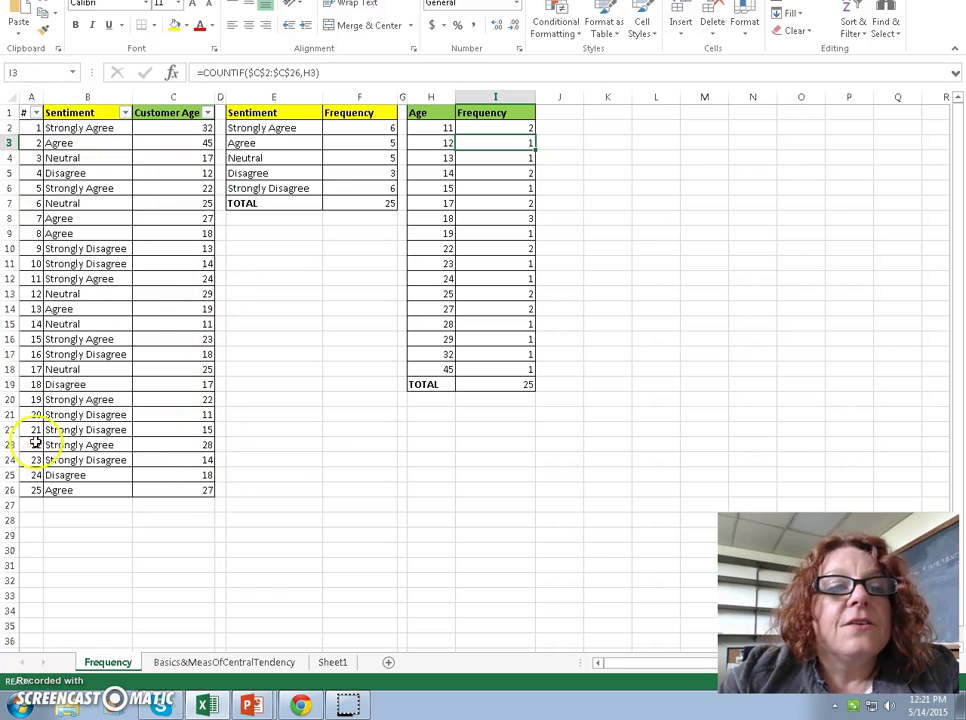
pyautogui.click(73, 112)
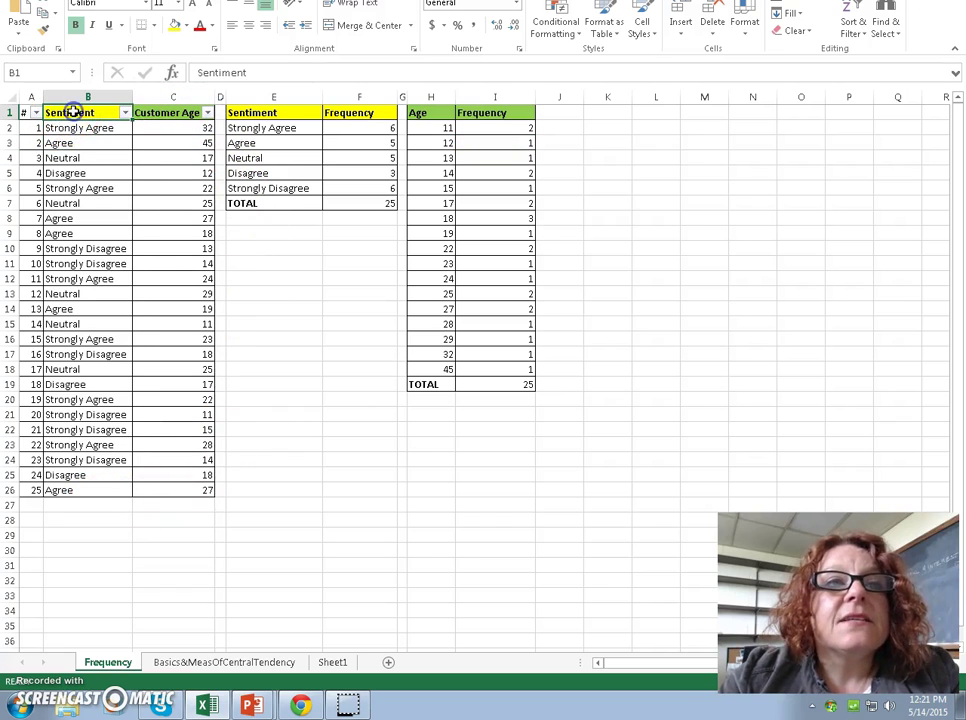
pyautogui.click(76, 128)
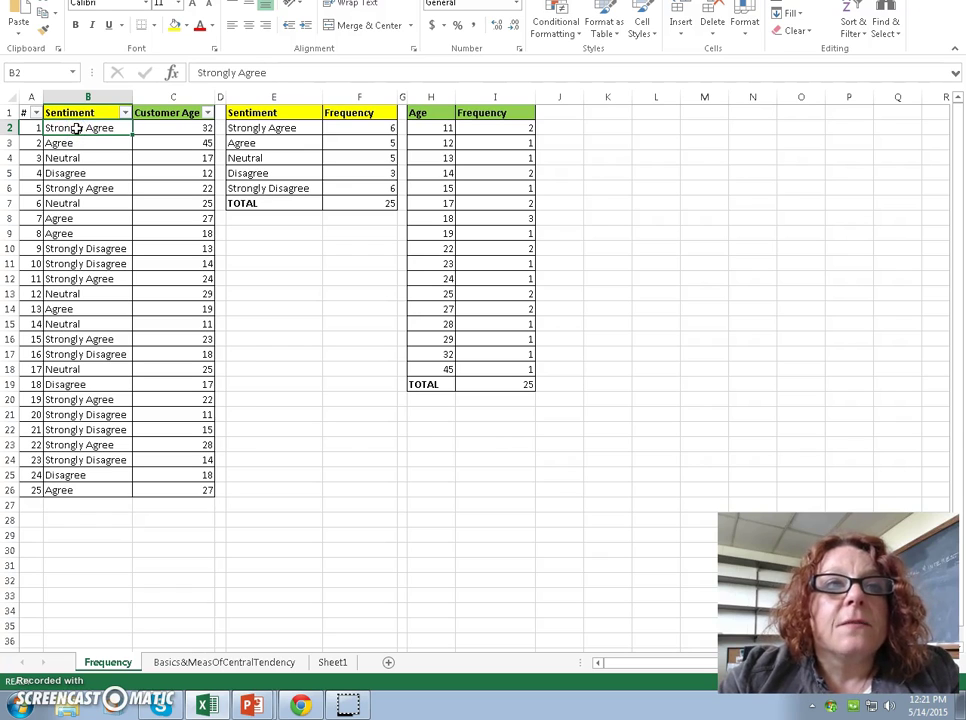
pyautogui.click(78, 476)
pyautogui.click(80, 490)
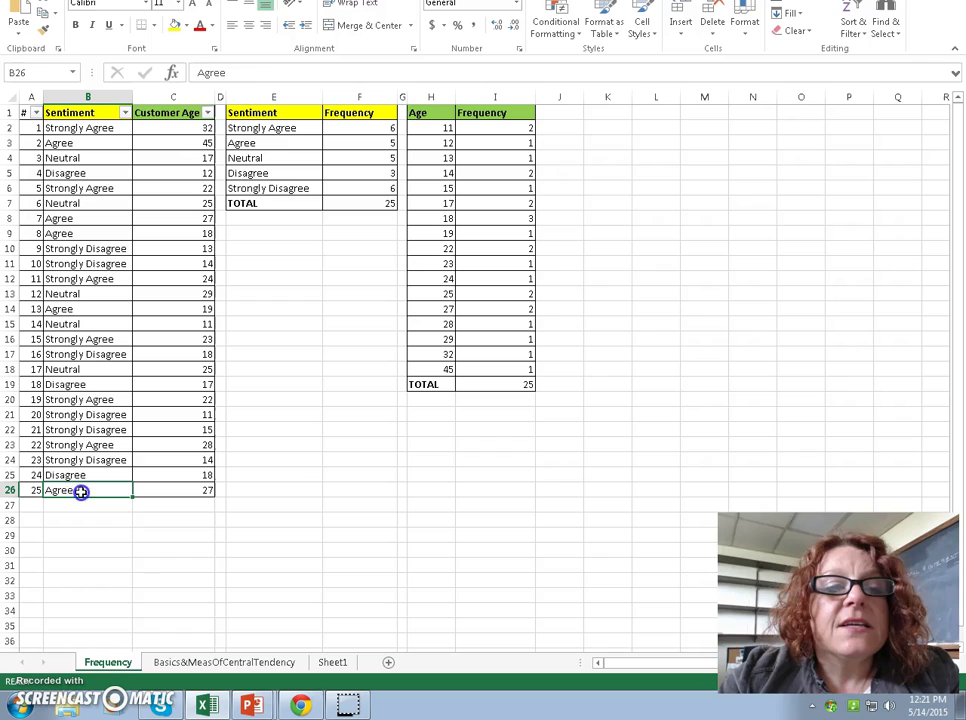
pyautogui.click(181, 113)
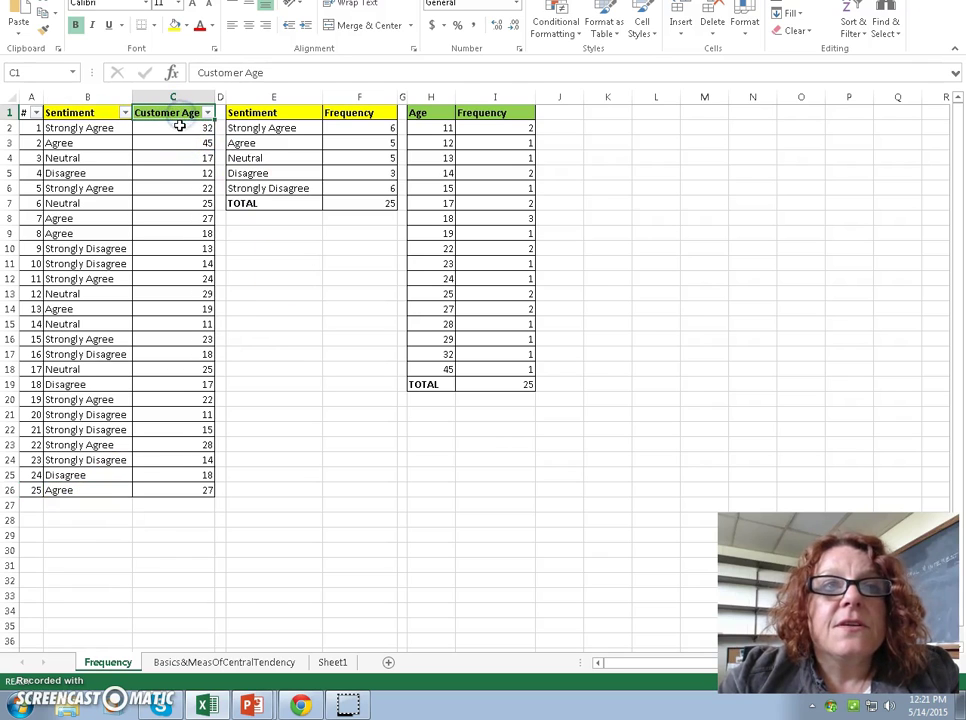
pyautogui.click(180, 128)
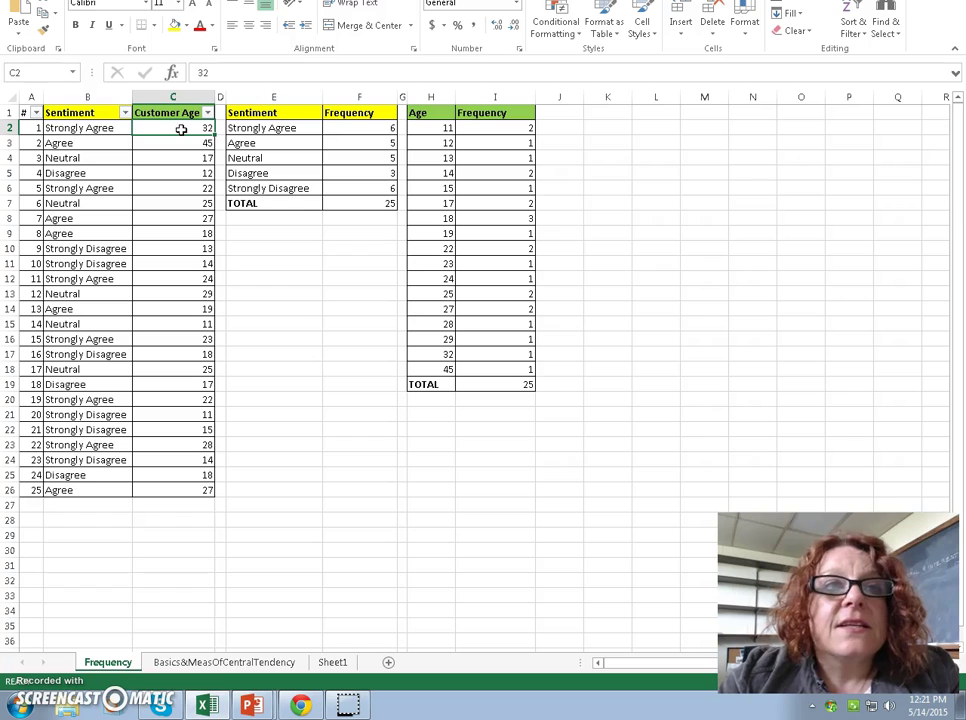
pyautogui.click(174, 491)
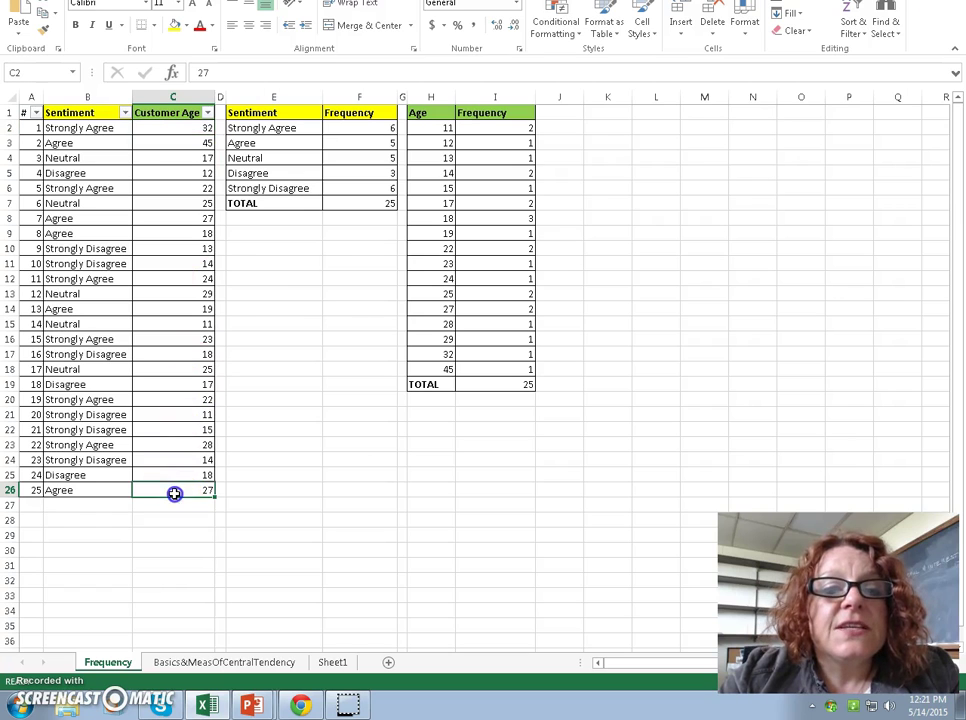
pyautogui.click(258, 311)
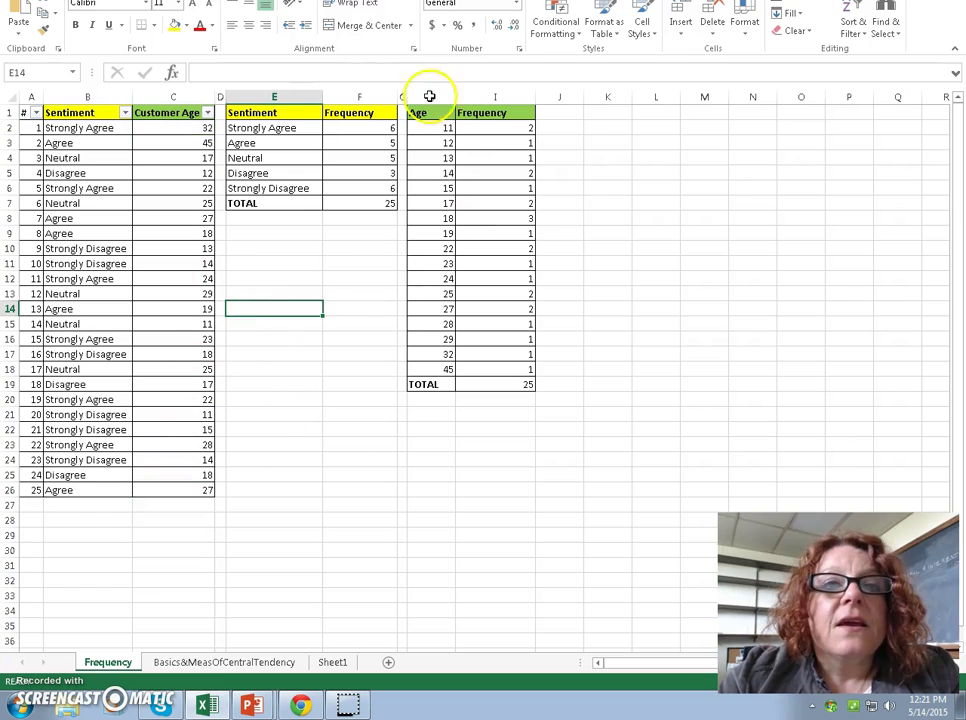
pyautogui.click(334, 128)
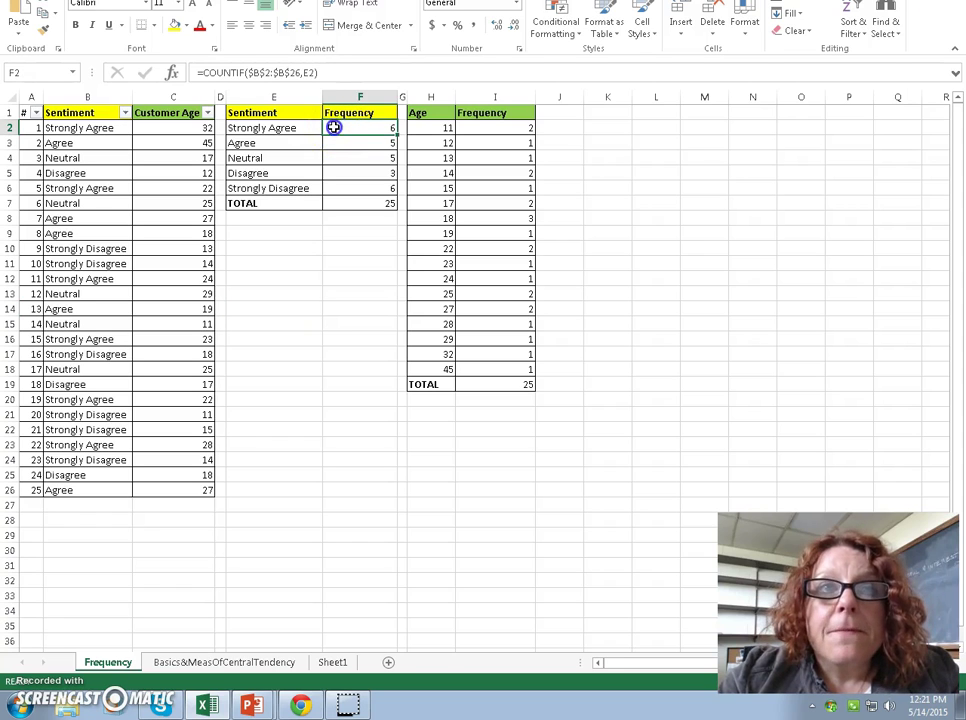
pyautogui.click(215, 72)
pyautogui.doubleClick(260, 72)
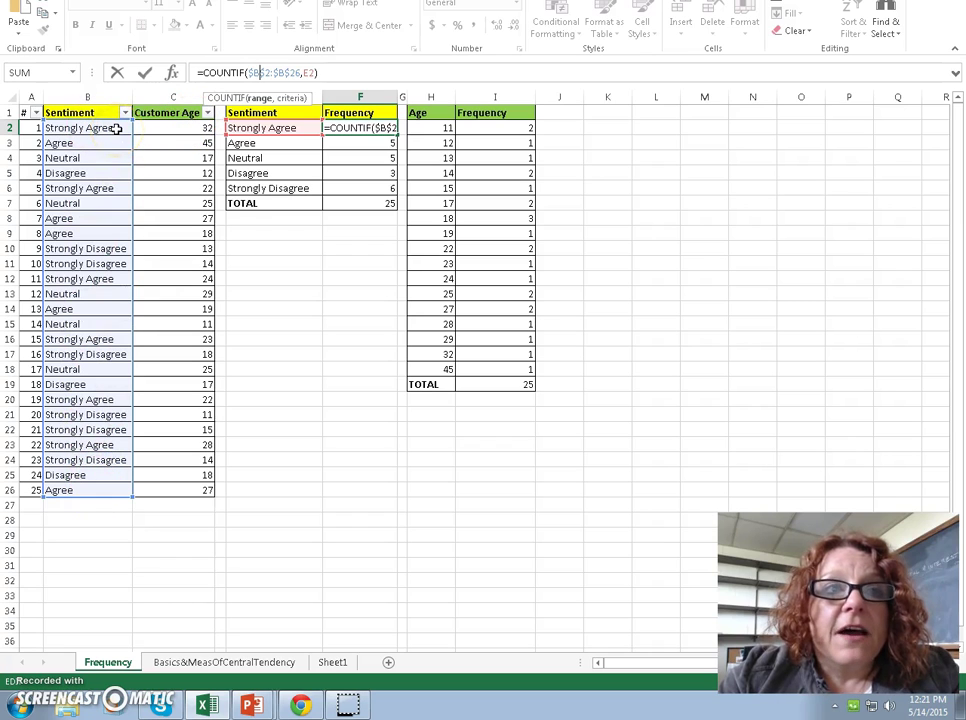
pyautogui.click(314, 72)
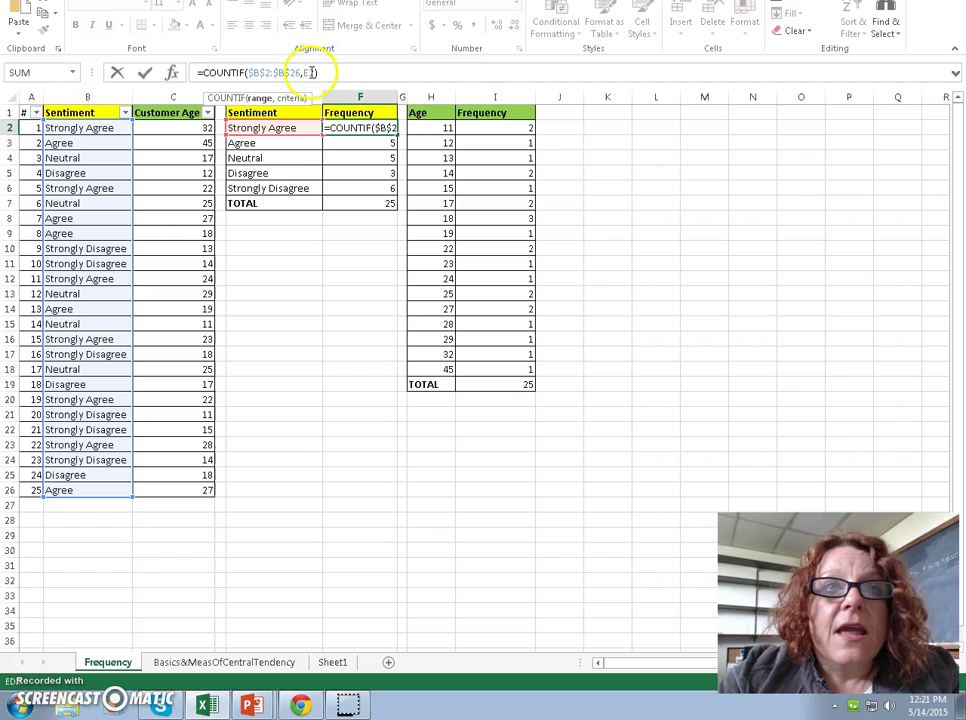
pyautogui.click(301, 128)
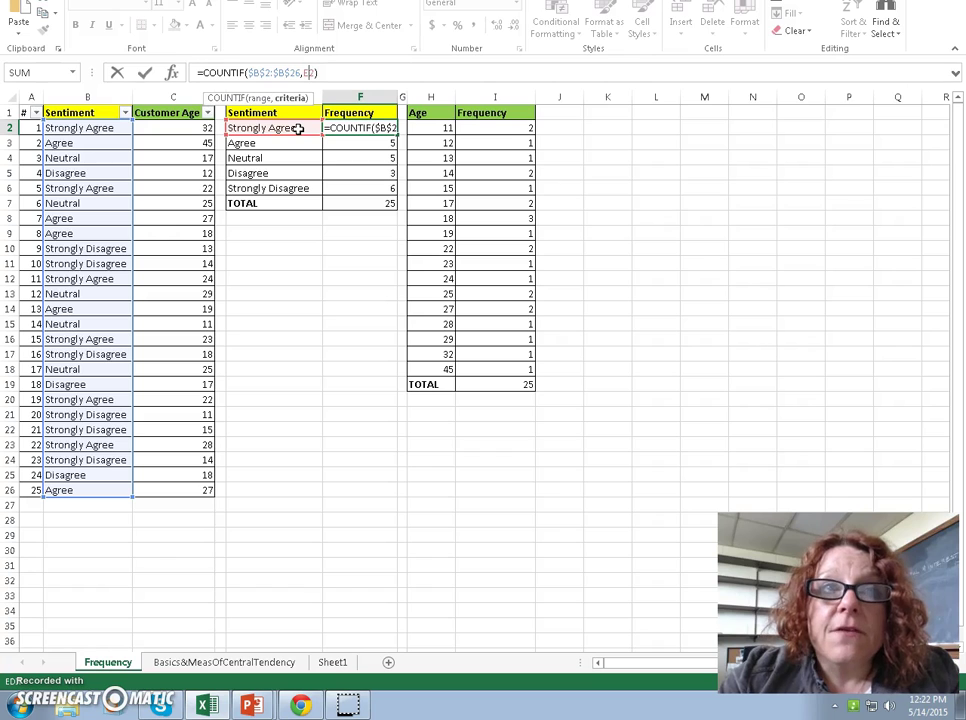
pyautogui.click(276, 69)
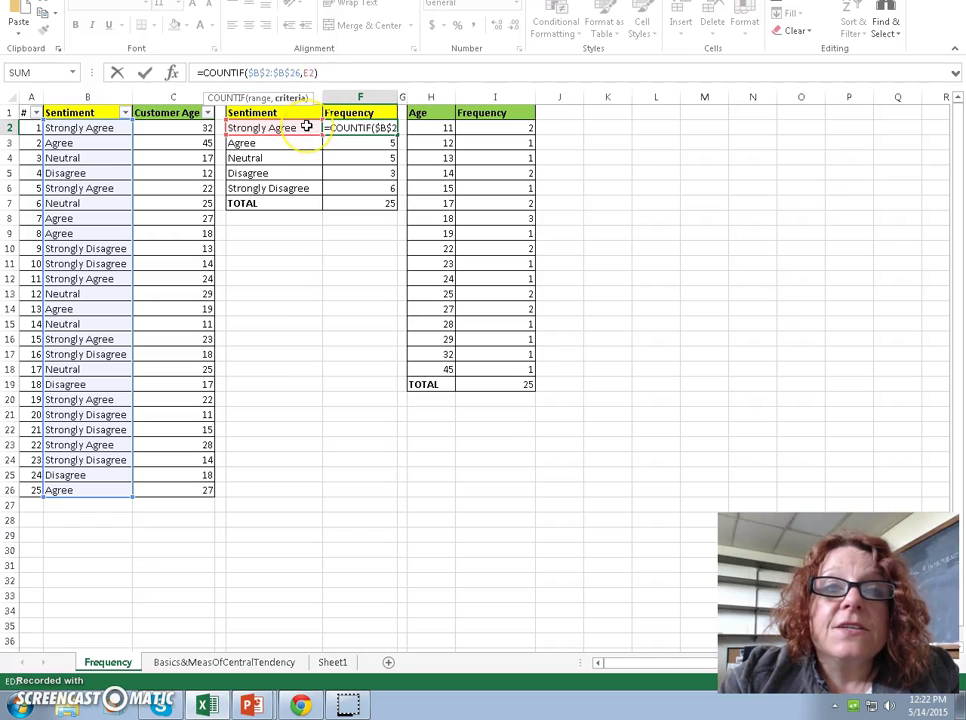
pyautogui.press('Return')
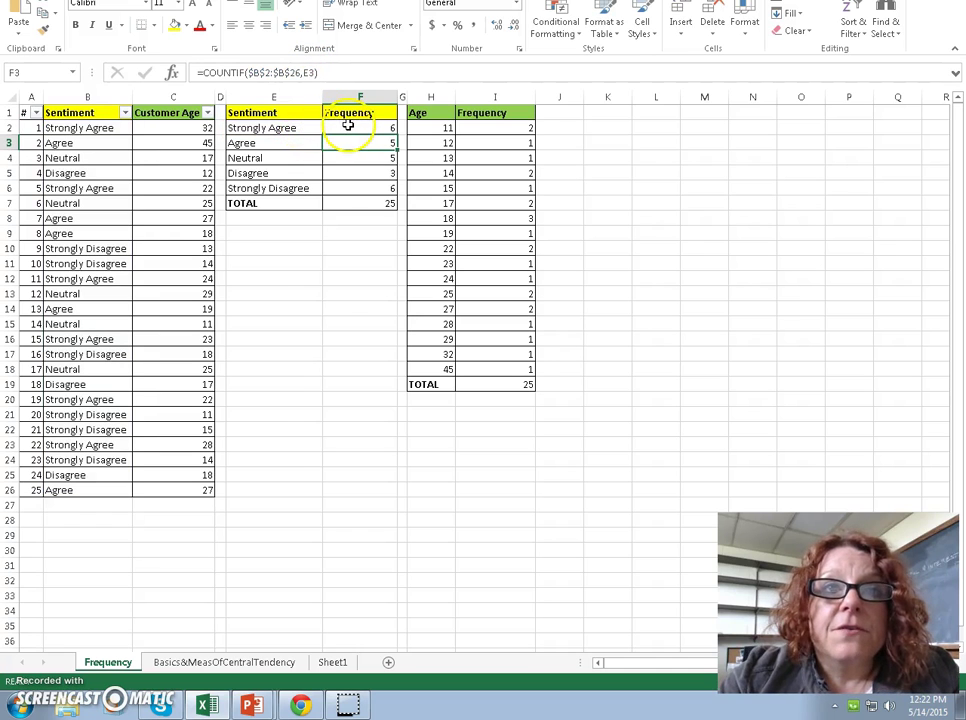
pyautogui.click(347, 127)
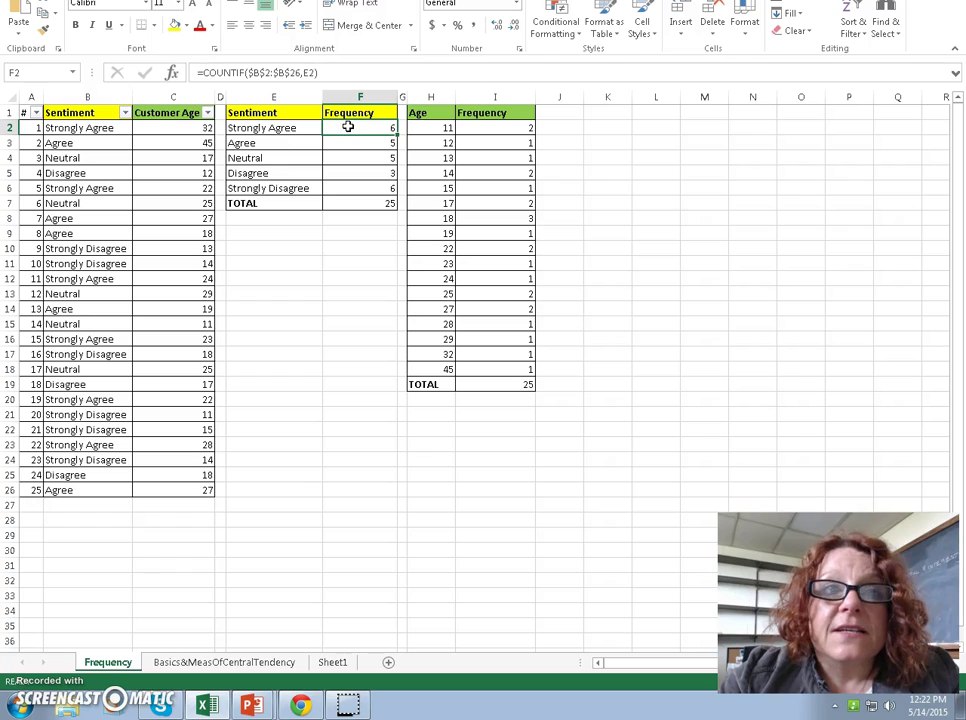
pyautogui.click(349, 143)
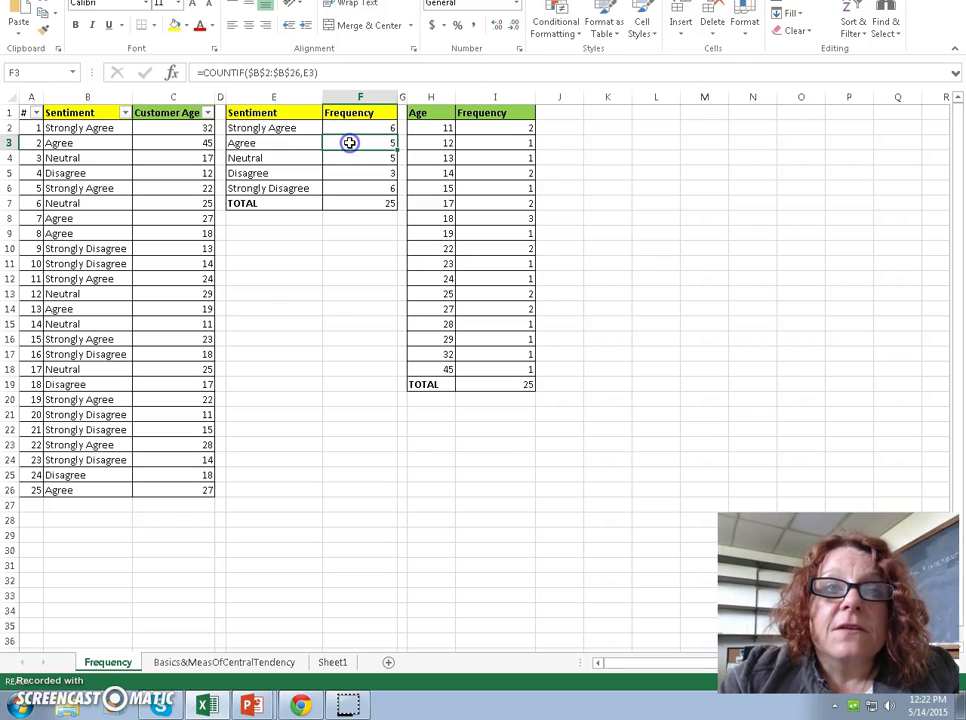
pyautogui.click(279, 73)
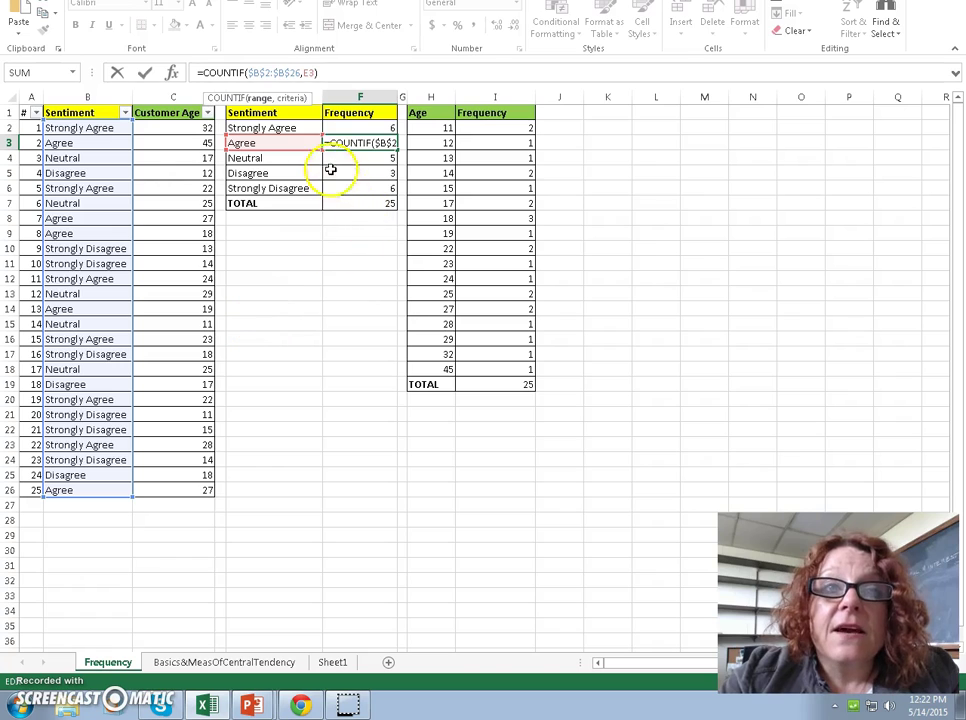
pyautogui.click(310, 73)
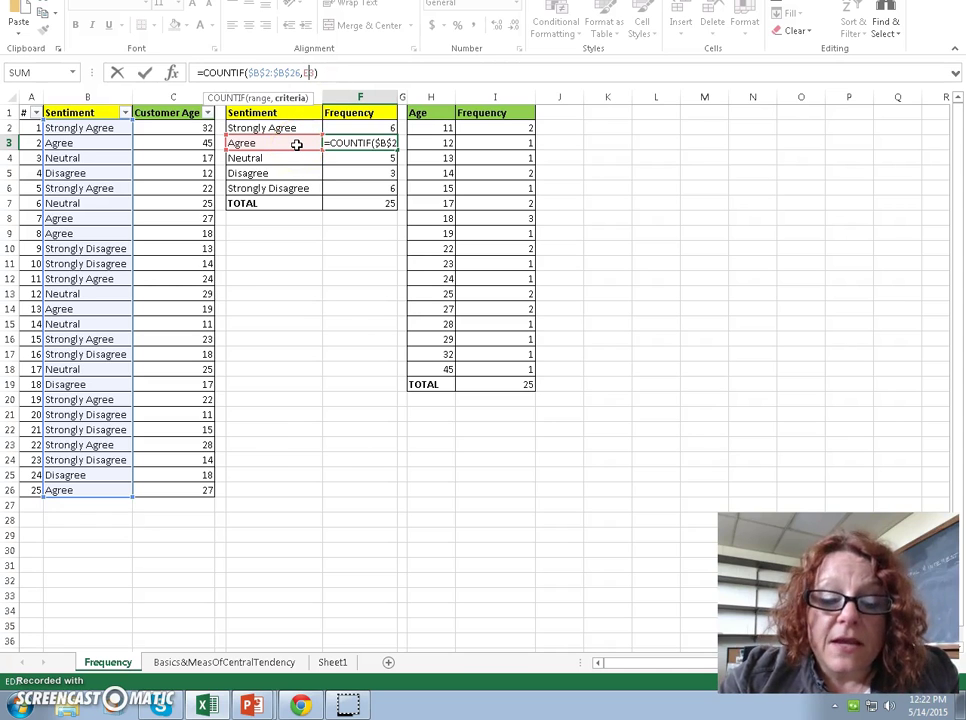
pyautogui.press('Return')
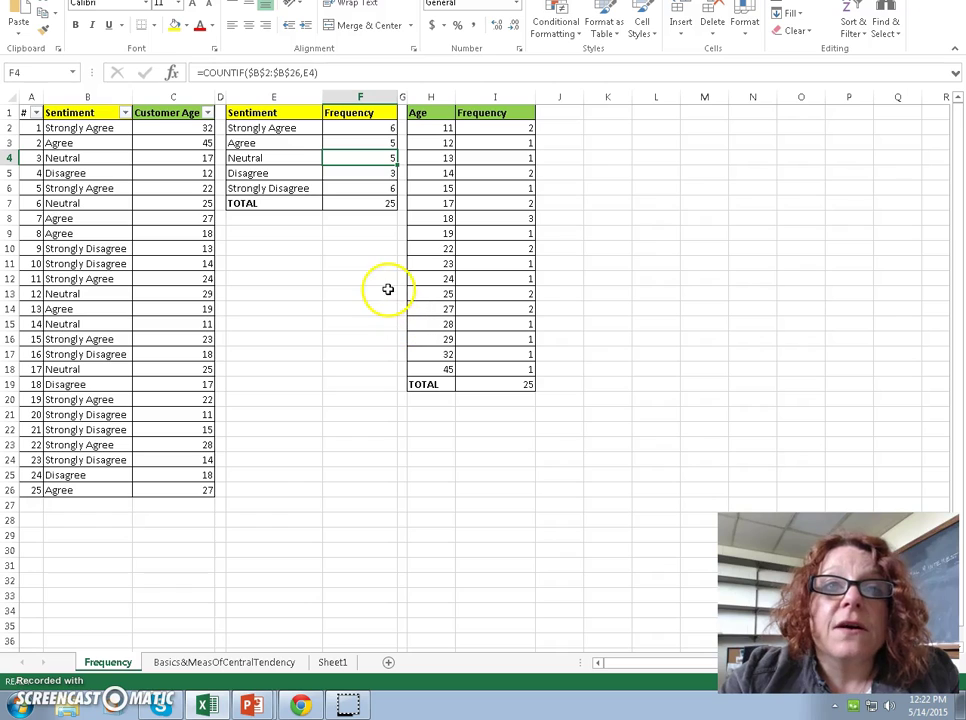
pyautogui.press('Down')
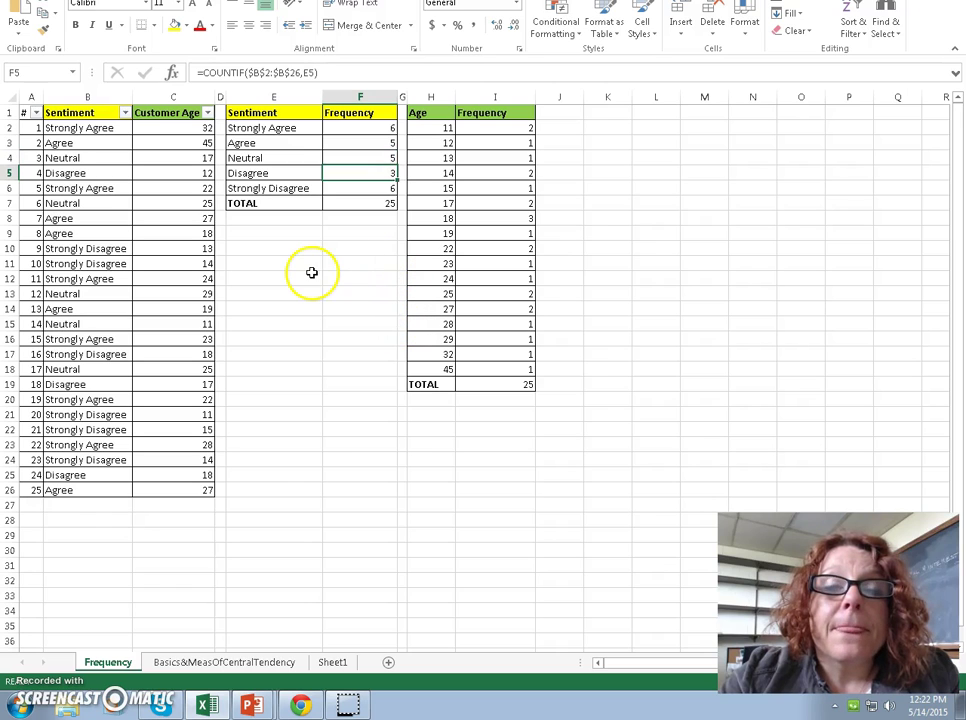
# - Make I2 =COUNTIF($C$2:$C$26,H2) so age 11 counts 2, then check F7's =SUM(F2:F6)
pyautogui.click(437, 128)
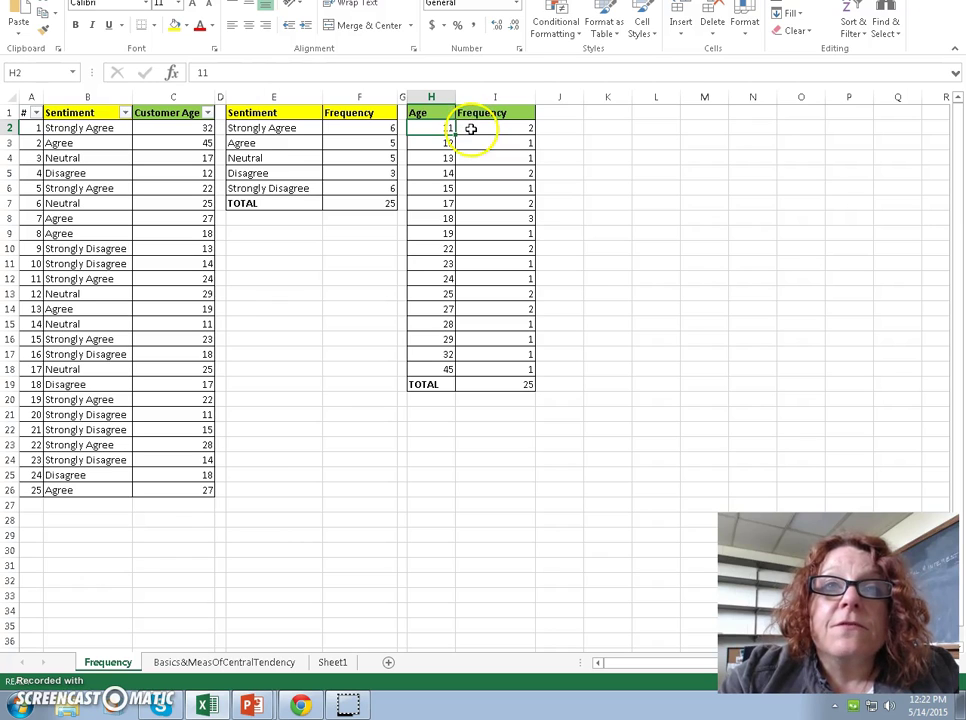
pyautogui.click(467, 129)
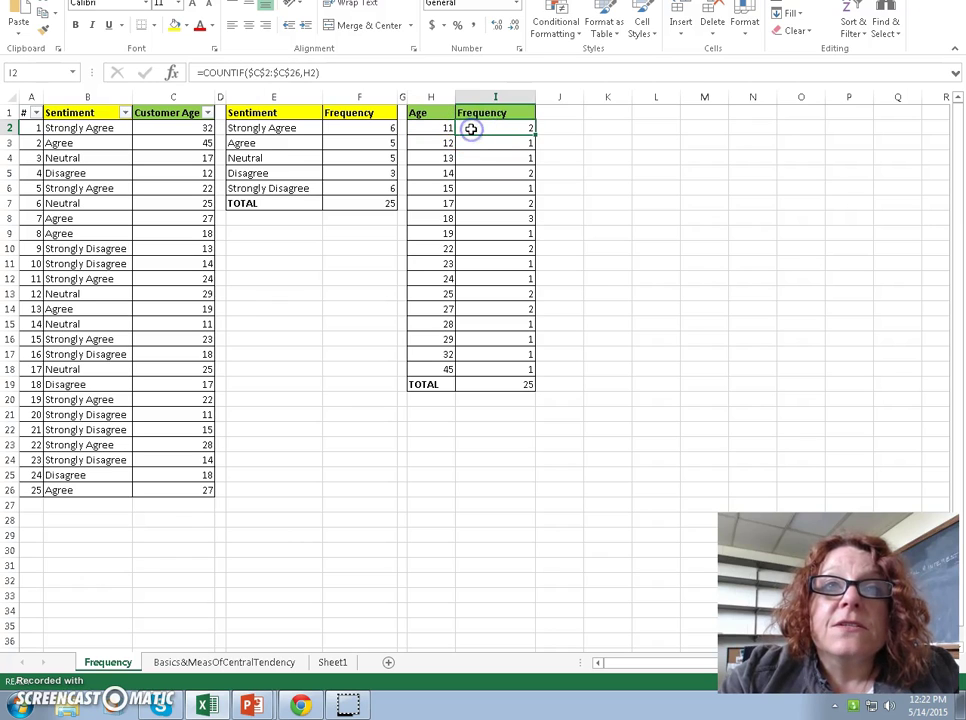
pyautogui.click(270, 72)
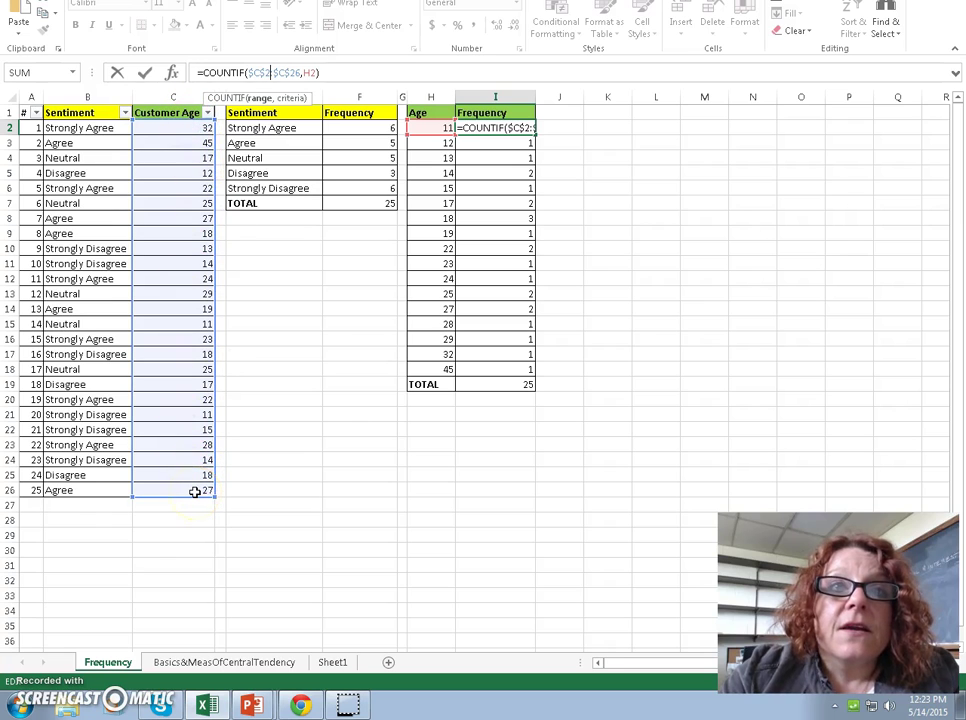
pyautogui.click(313, 72)
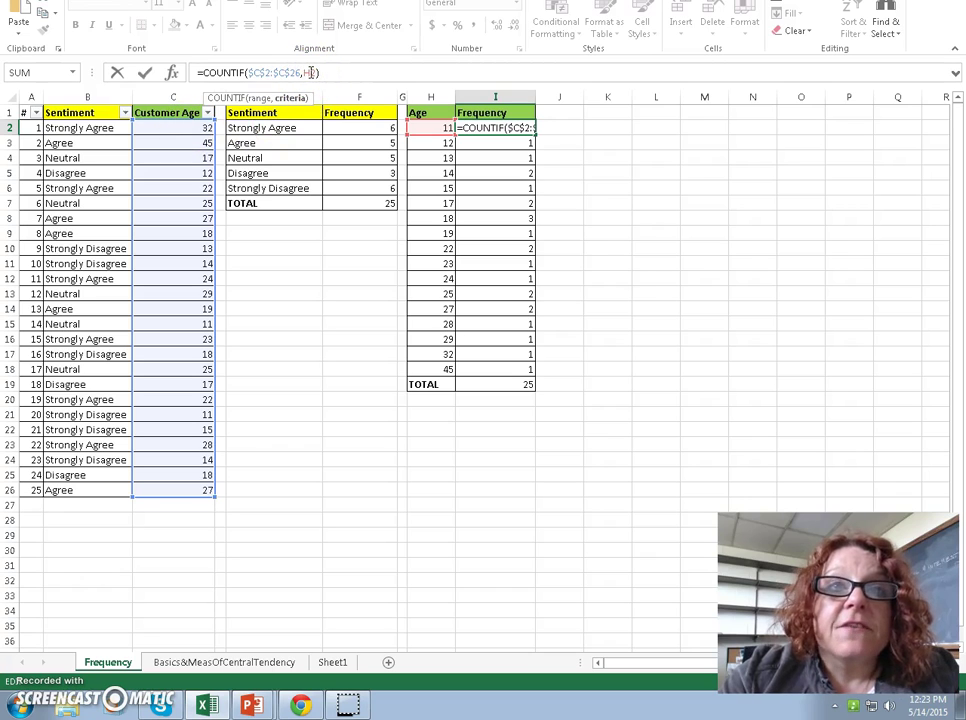
pyautogui.click(436, 128)
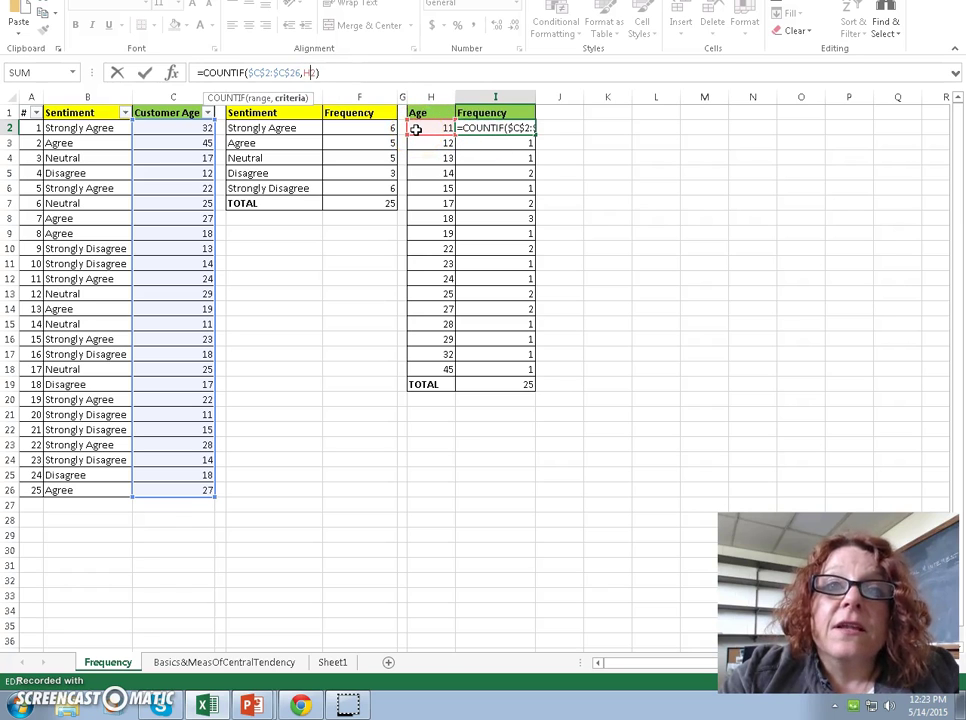
pyautogui.press('Return')
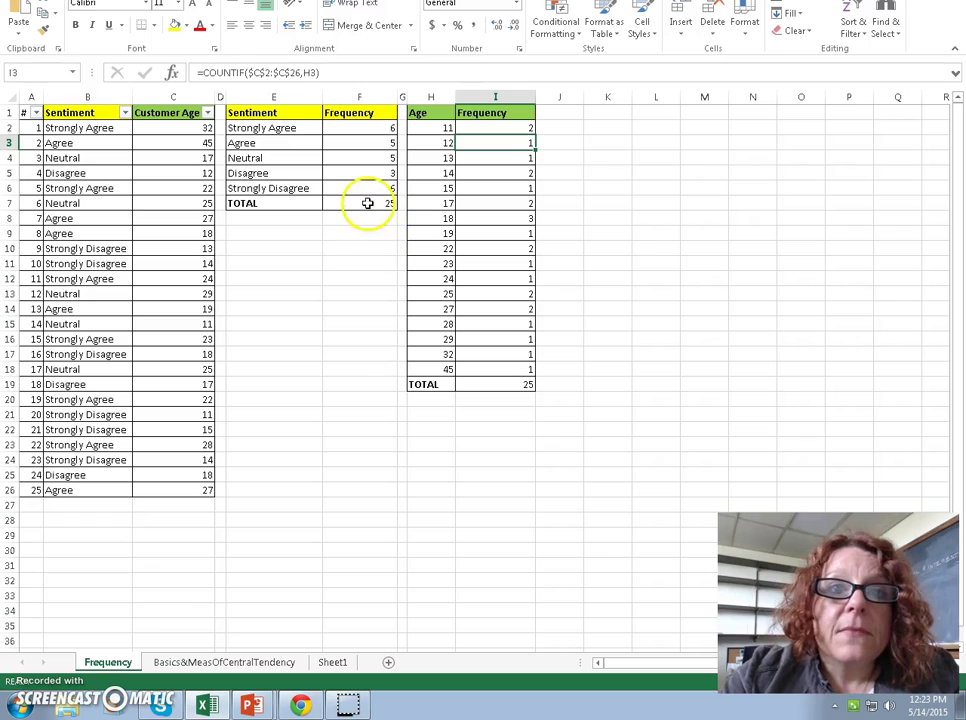
pyautogui.click(368, 203)
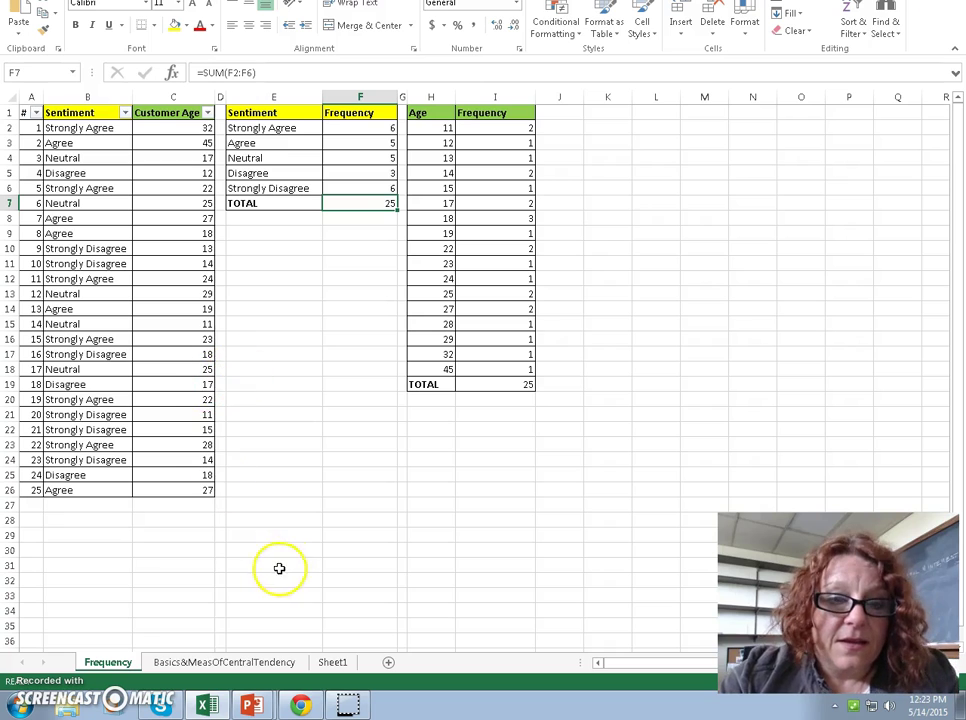
# - Switch to the Basics&MeasOfCentralTendency sheet showing age Mean 21.04, Median 19, Mode 18
pyautogui.click(210, 663)
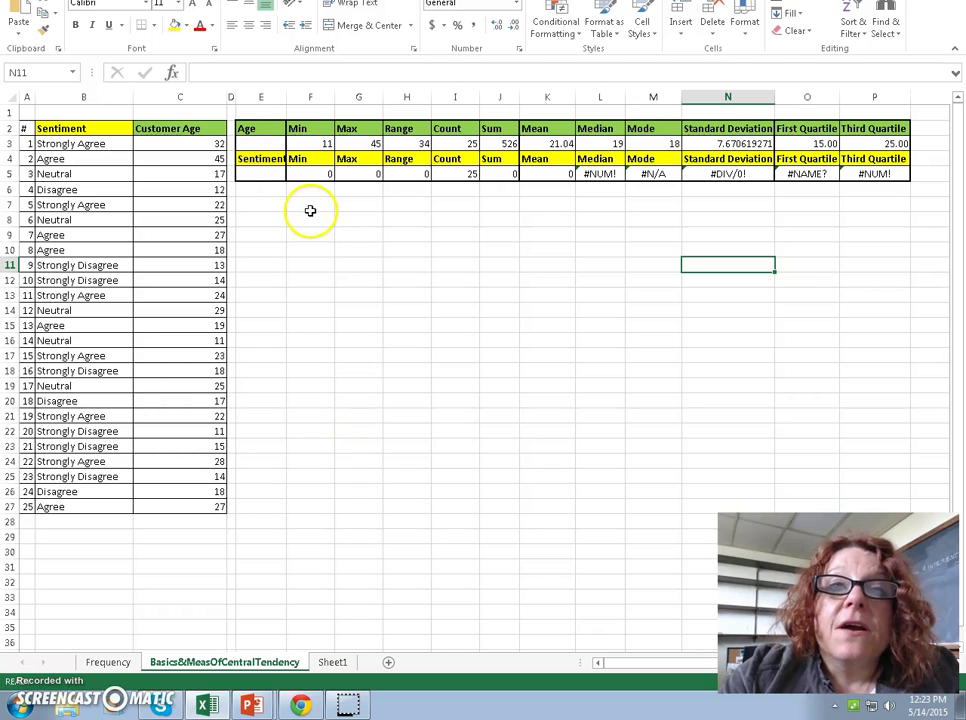
pyautogui.click(318, 144)
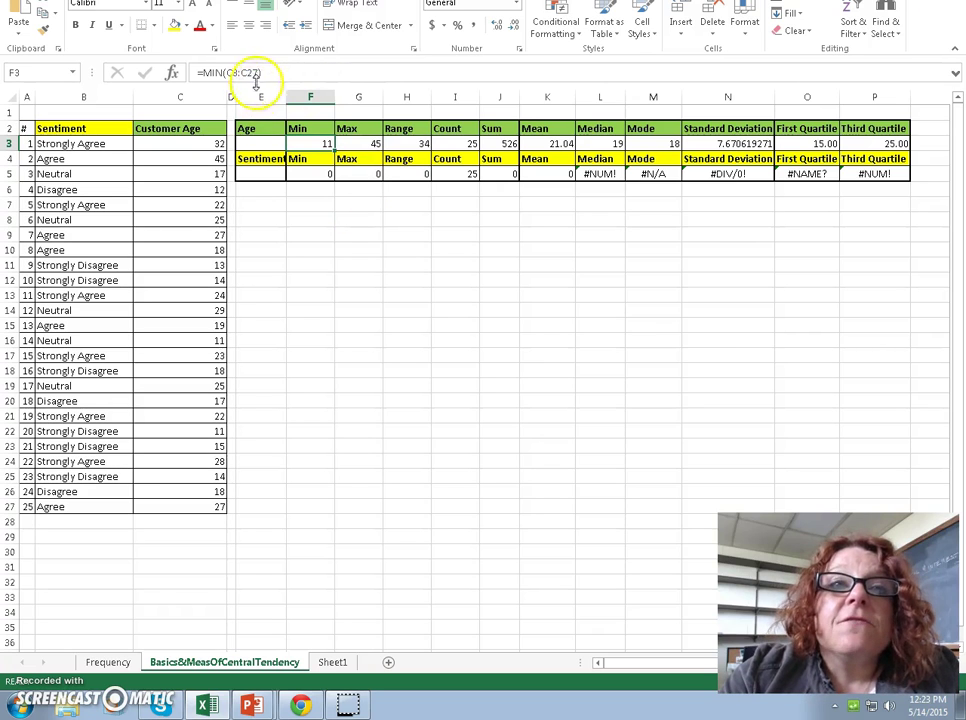
pyautogui.click(222, 72)
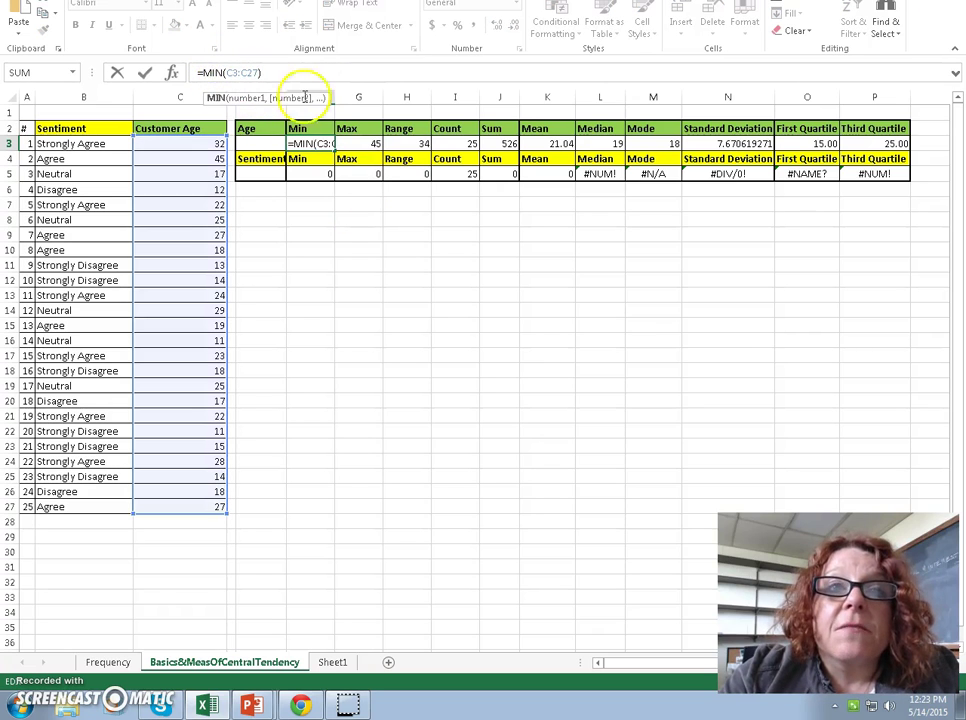
pyautogui.click(348, 143)
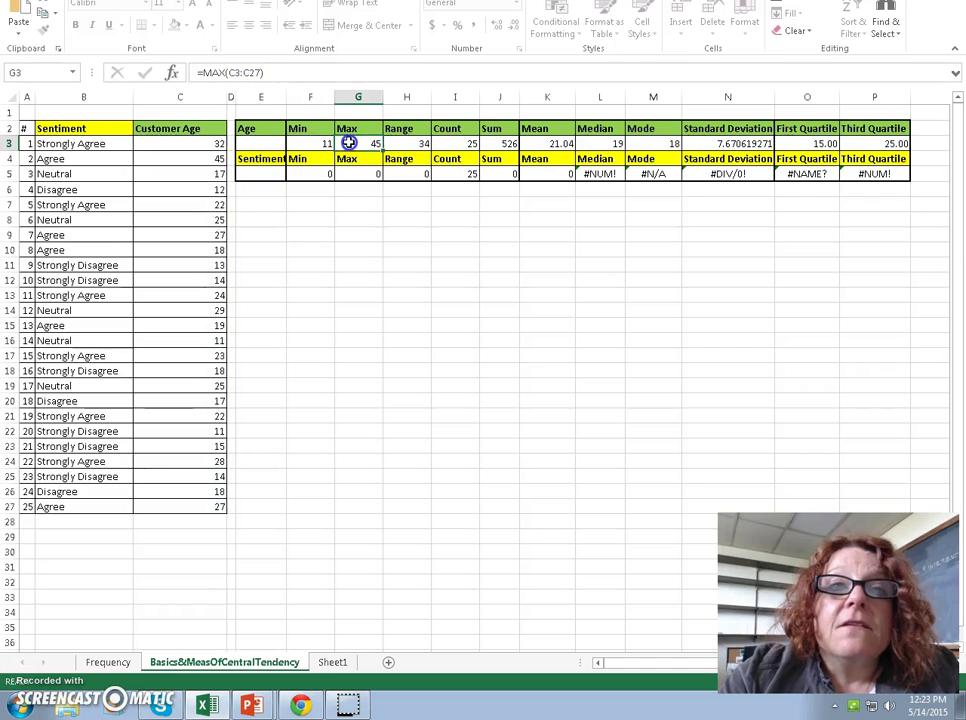
pyautogui.click(224, 72)
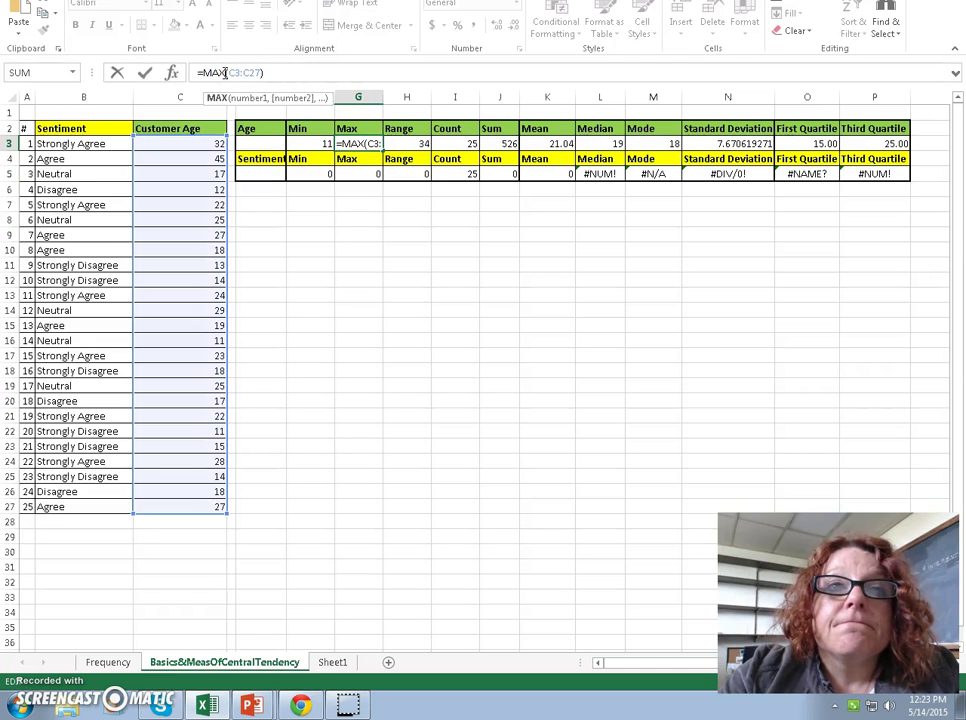
pyautogui.click(409, 142)
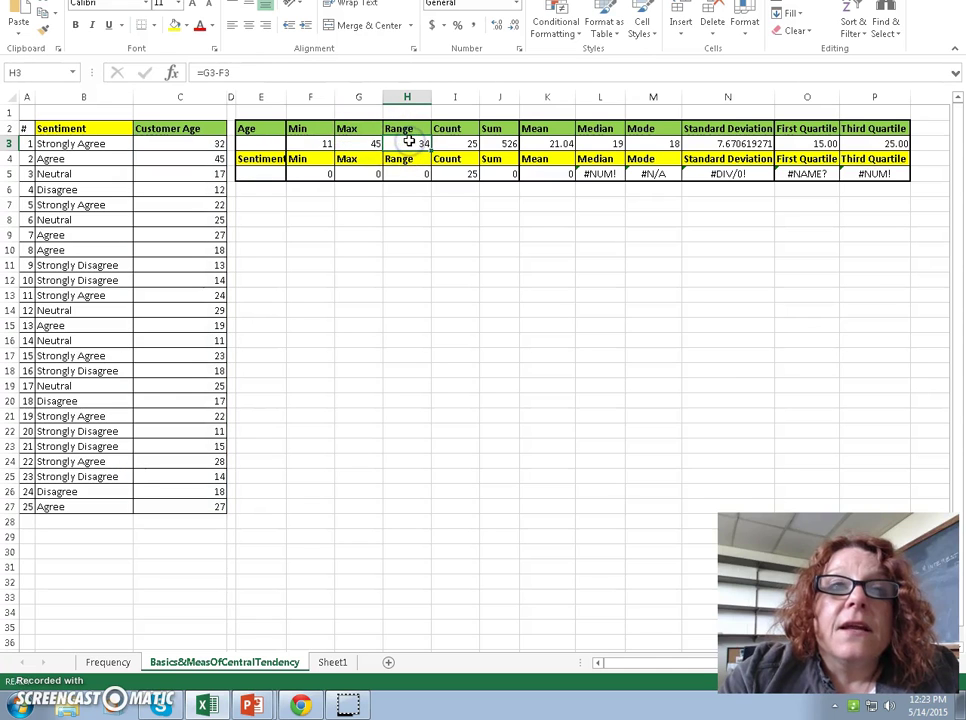
pyautogui.click(210, 72)
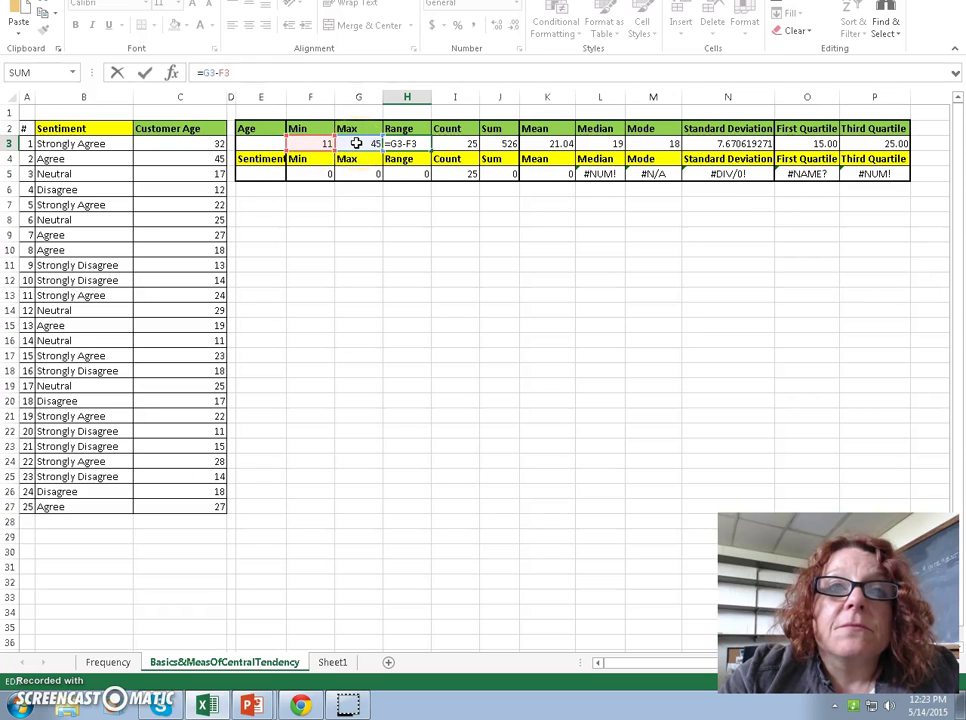
pyautogui.click(459, 144)
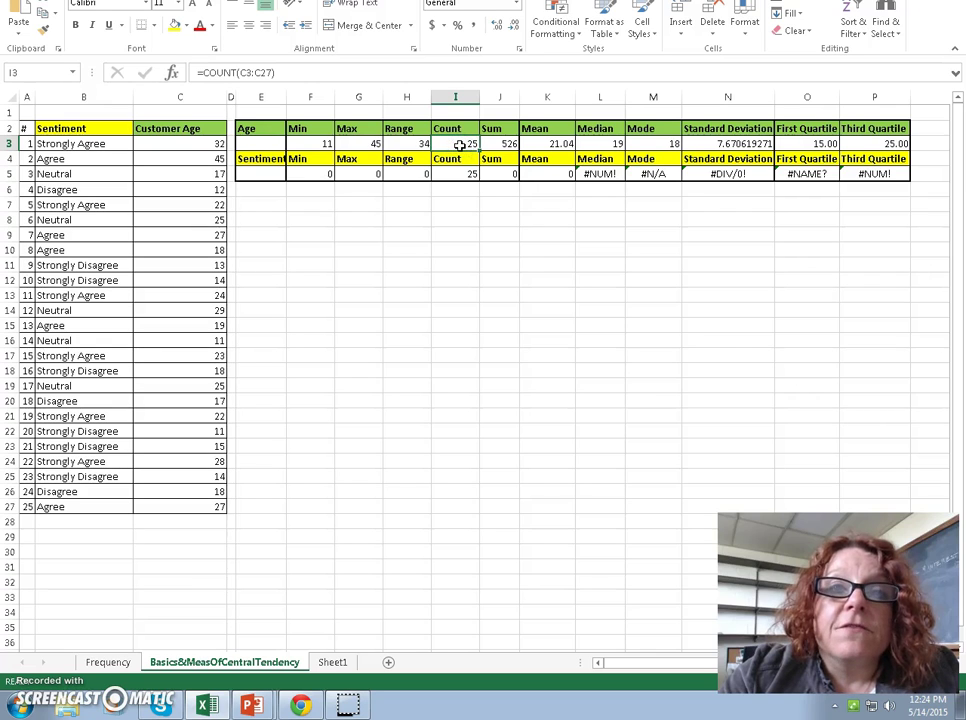
pyautogui.click(498, 144)
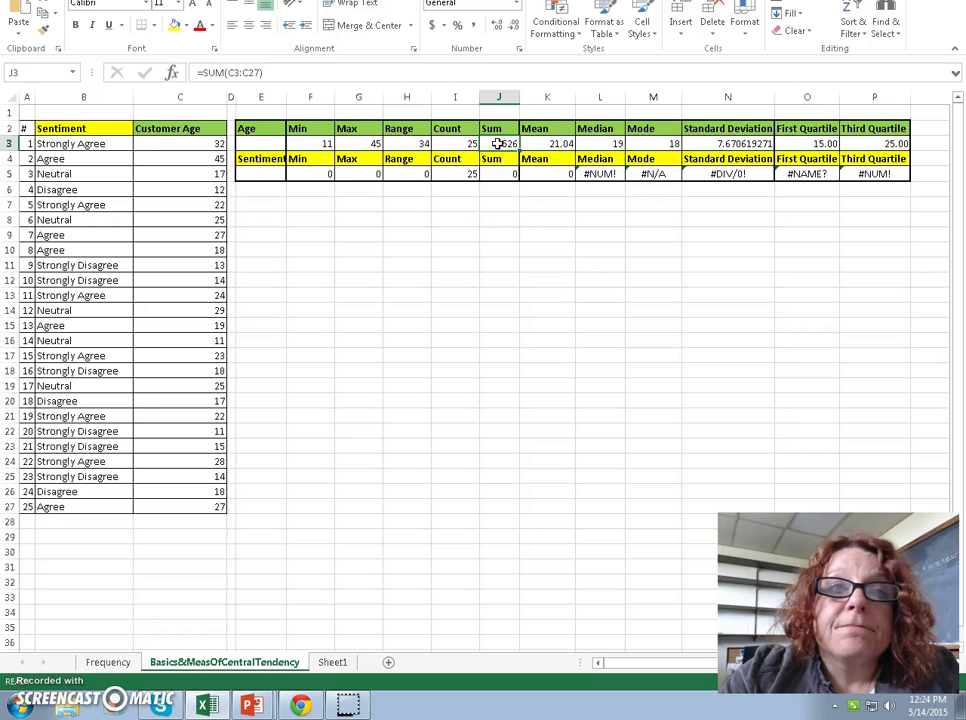
pyautogui.click(499, 232)
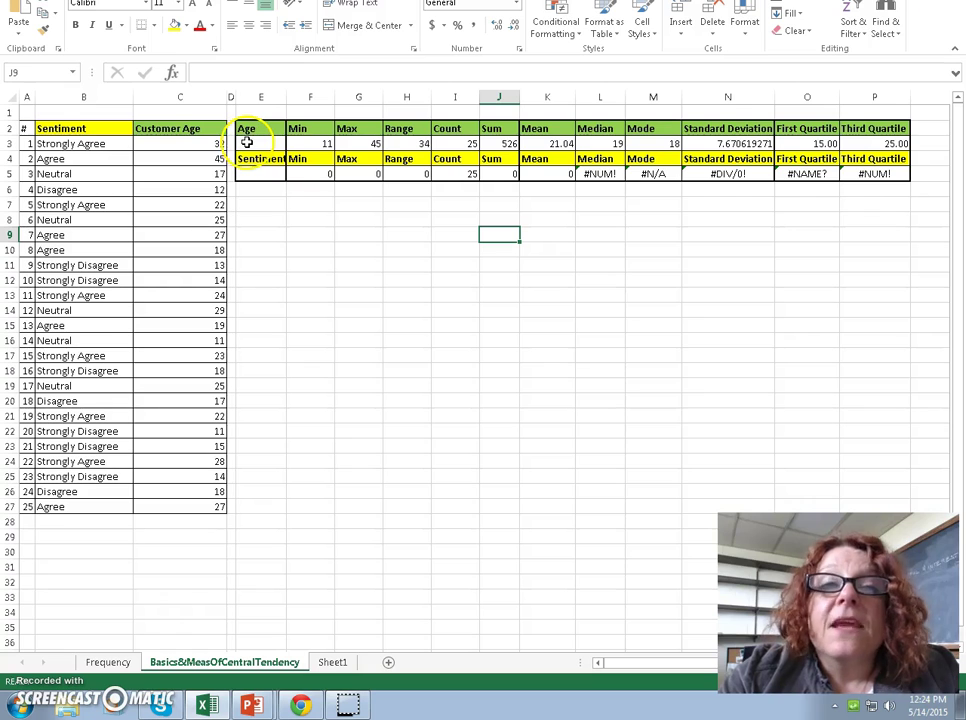
pyautogui.moveTo(200, 144); pyautogui.dragTo(196, 505)
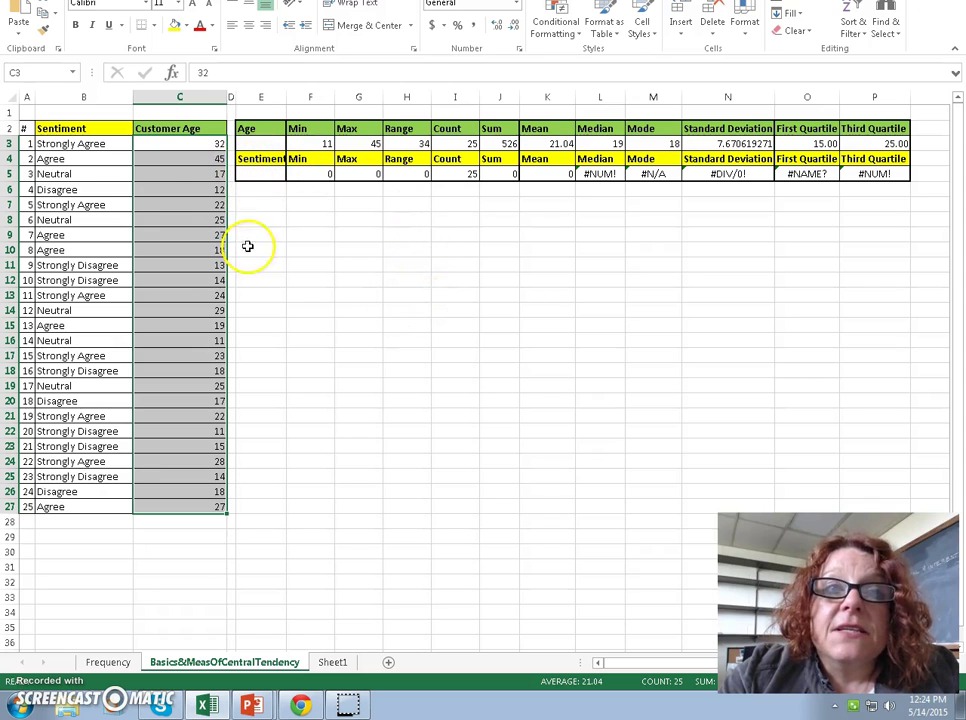
pyautogui.moveTo(120, 144); pyautogui.dragTo(107, 506)
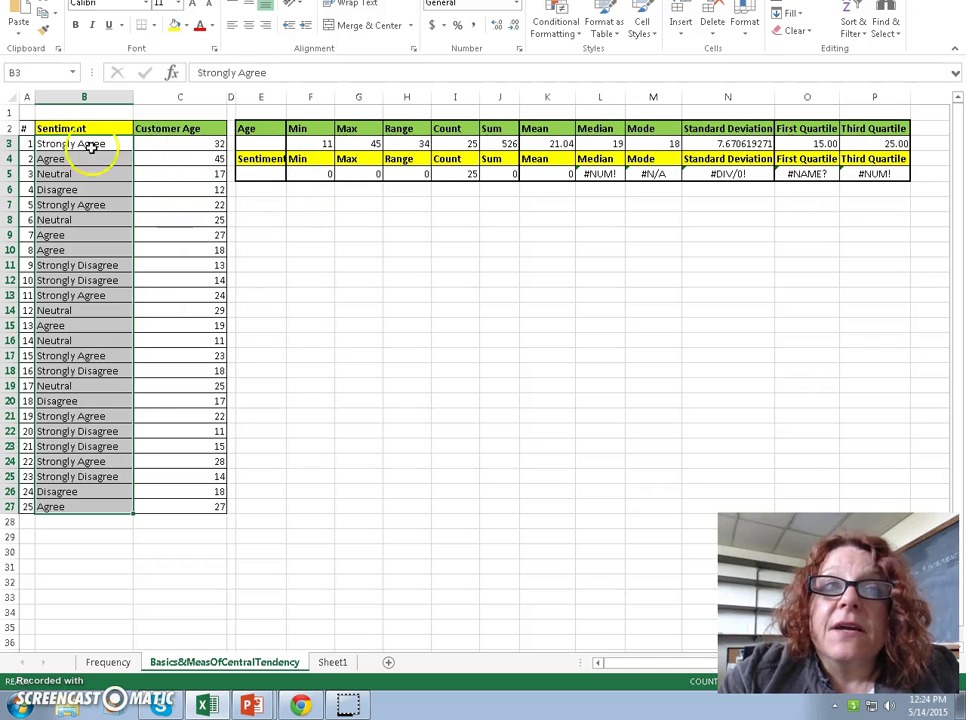
pyautogui.click(316, 174)
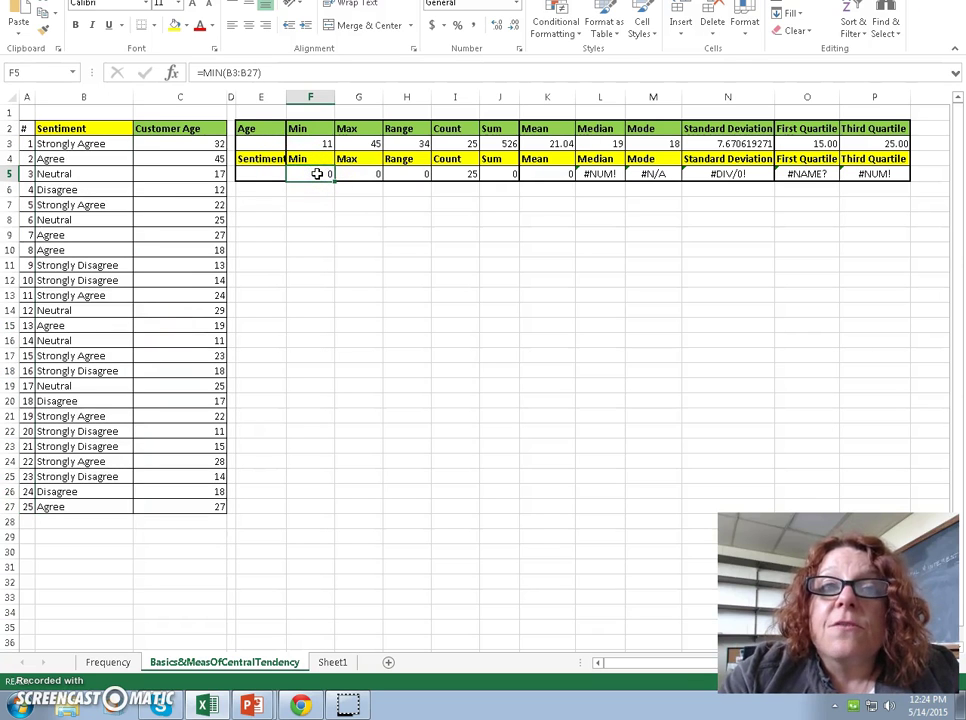
pyautogui.click(363, 174)
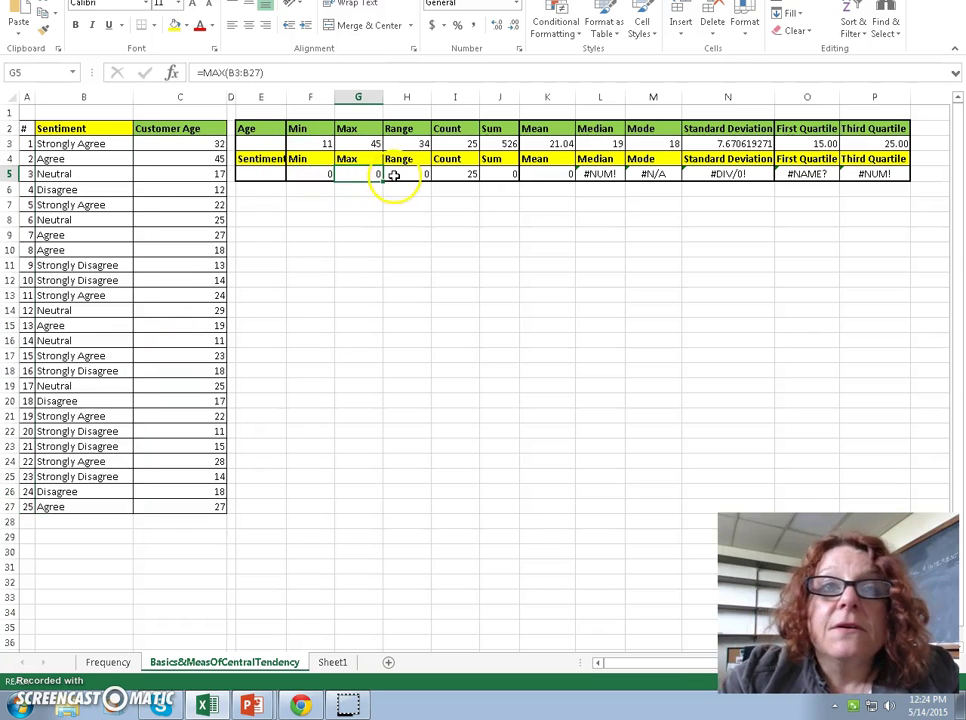
pyautogui.click(394, 175)
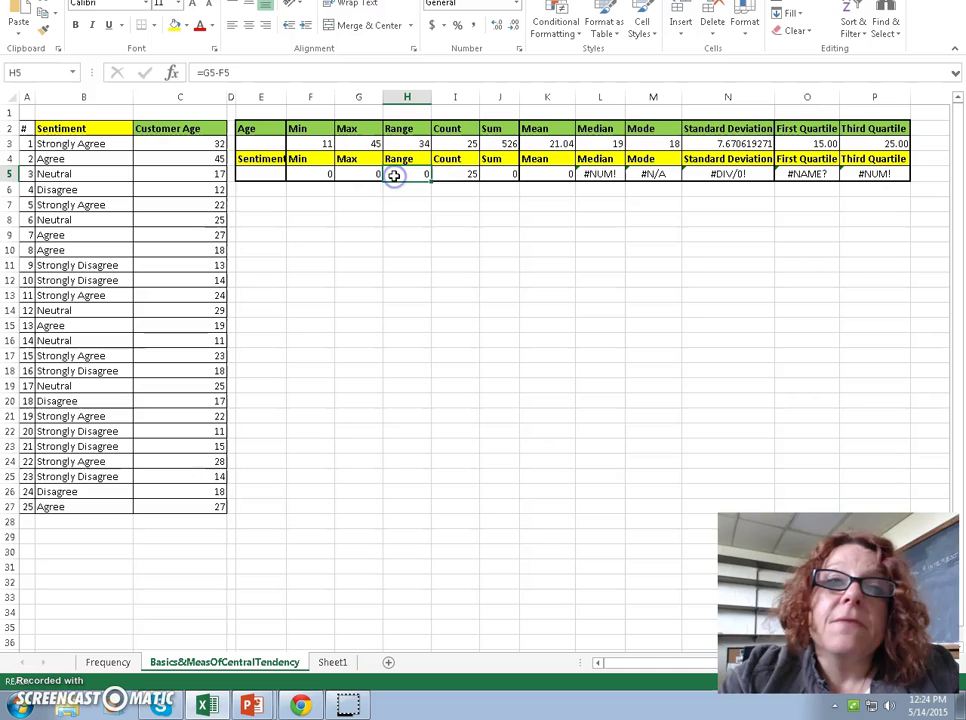
pyautogui.click(449, 173)
pyautogui.click(488, 173)
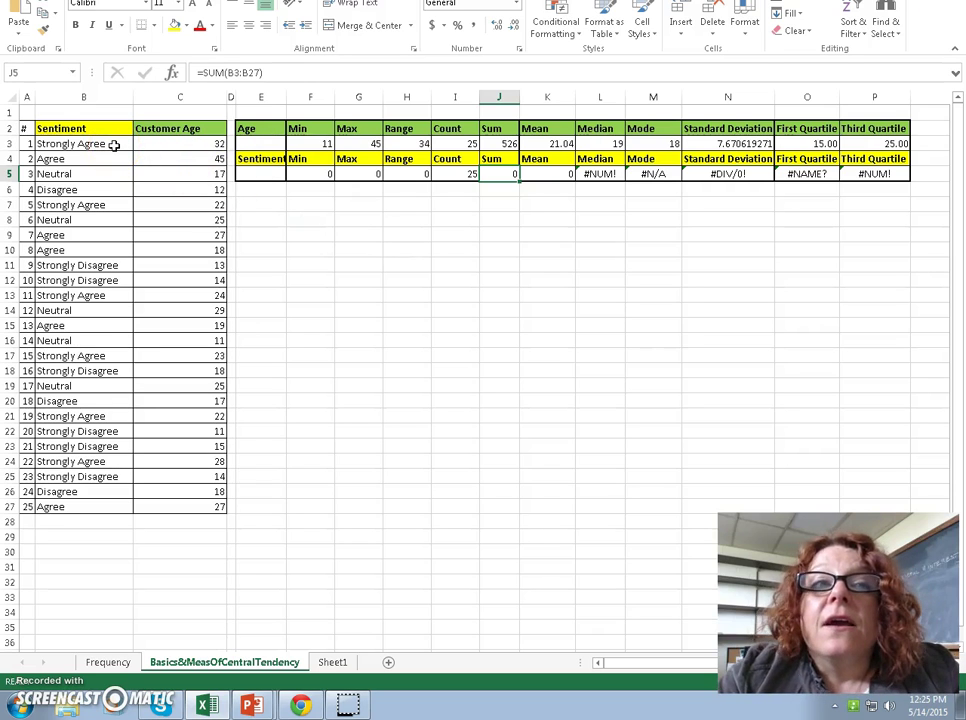
pyautogui.moveTo(108, 143); pyautogui.dragTo(108, 501)
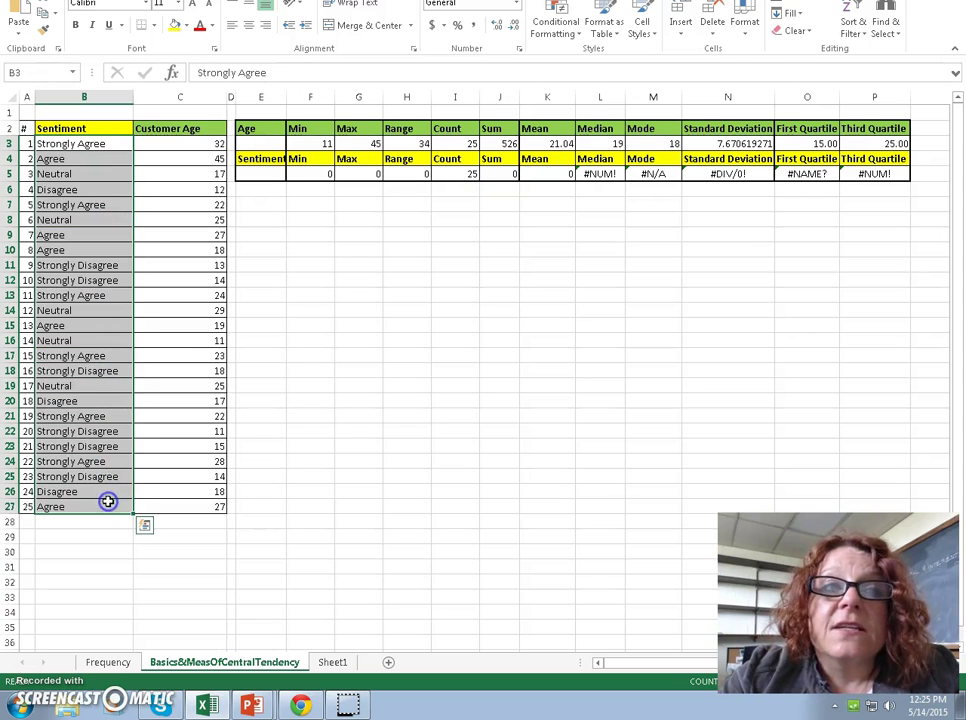